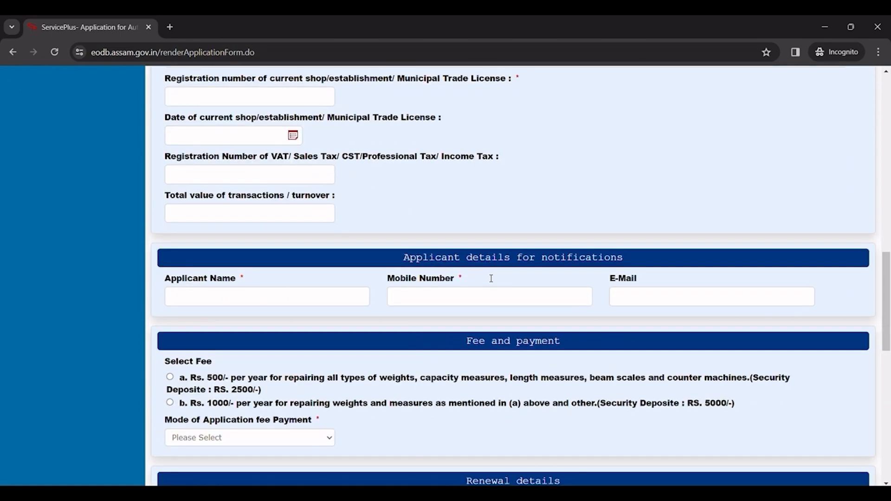
scroll(491, 281, down, 1)
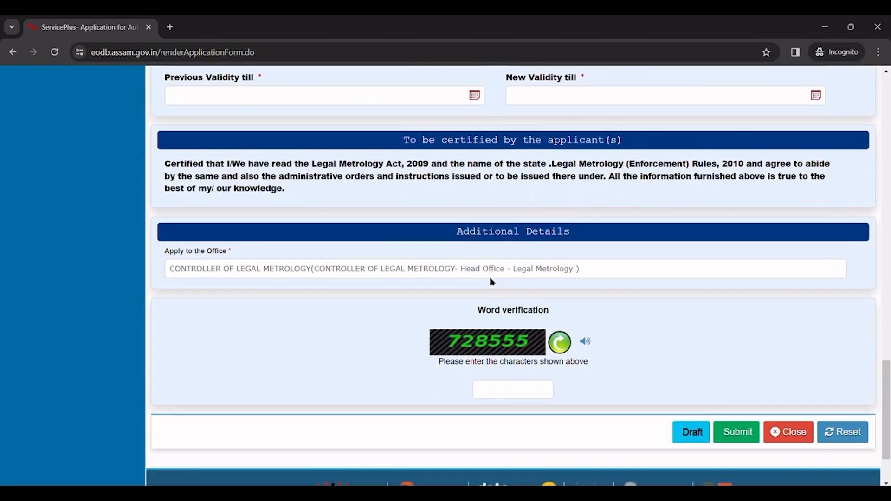
Step: Enter the previous licence's UAIN and the business UBIN in their identifier fields
scroll(491, 278, up, 10)
scroll(492, 278, up, 12)
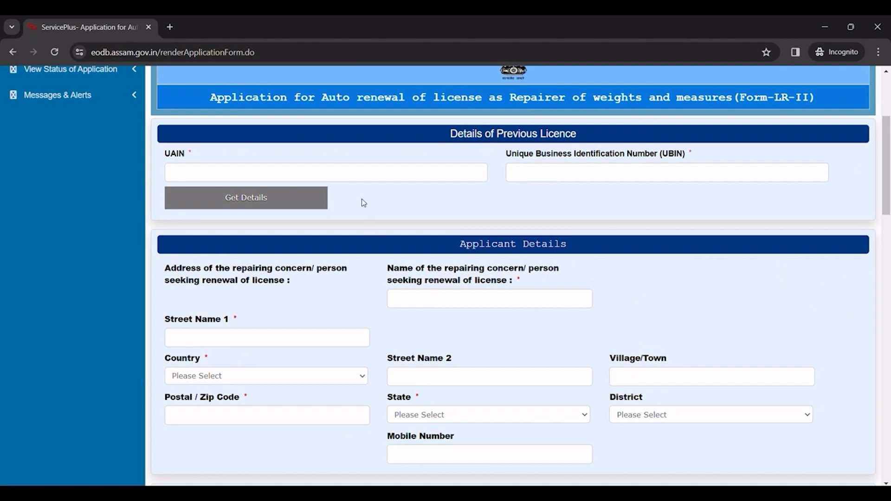
click(351, 174)
text(Test/AS/20)
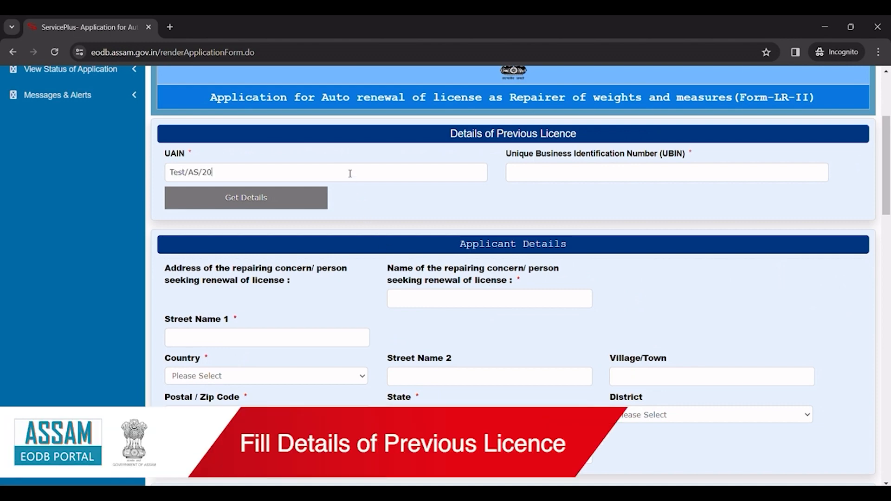
text(22/232432)
click(527, 168)
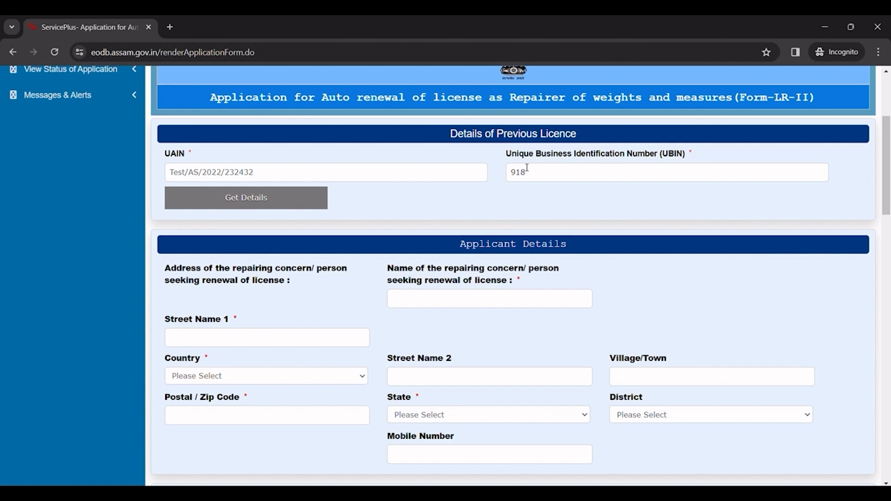
text(9187234234/NOPAN/2/2022)
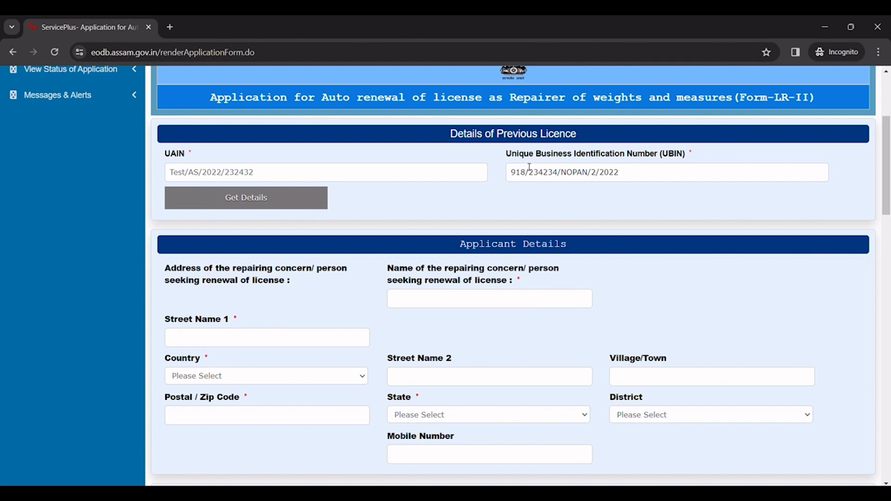
scroll(482, 155, down, 3)
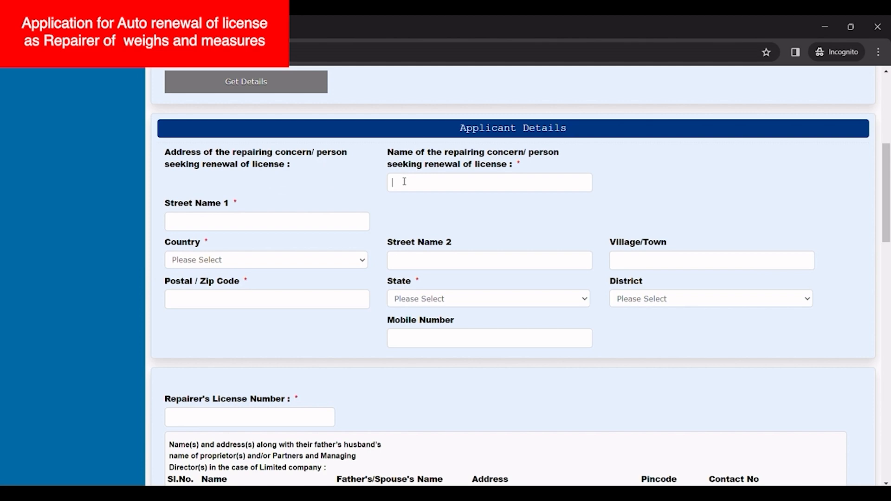
Step: Complete the applicant's name and fill in both street lines and the village/town
text(. K.)
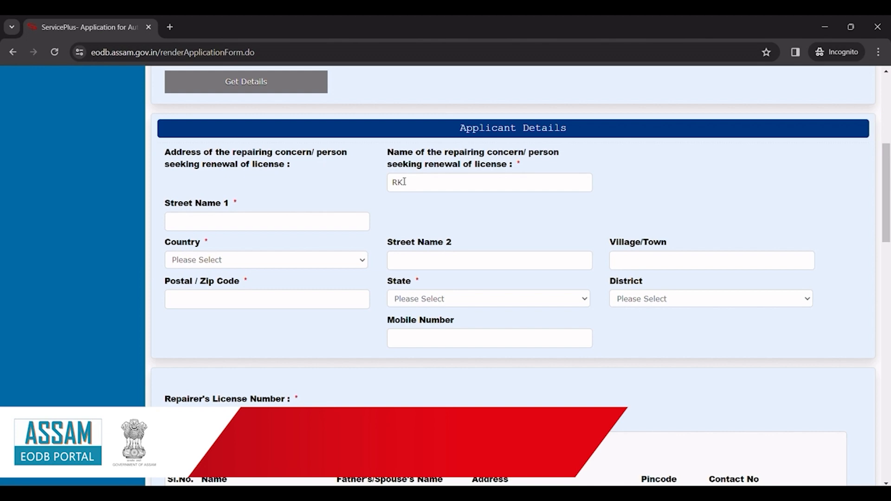
text( Sarma)
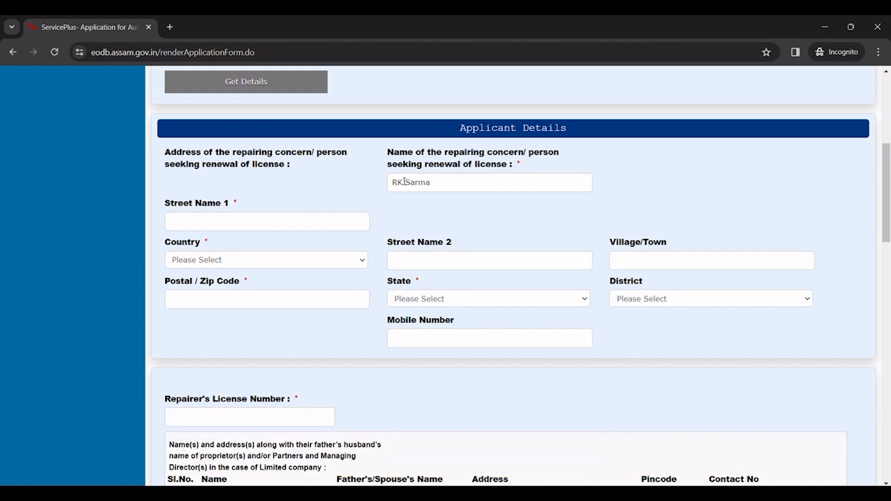
click(323, 219)
text(Test address 1)
click(409, 265)
text(Test a)
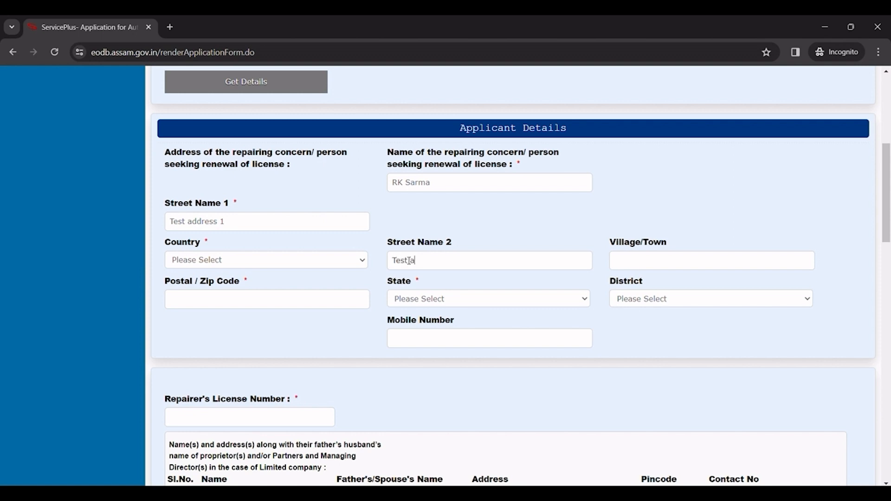
text(ddress 2)
click(633, 261)
text(Test address 3)
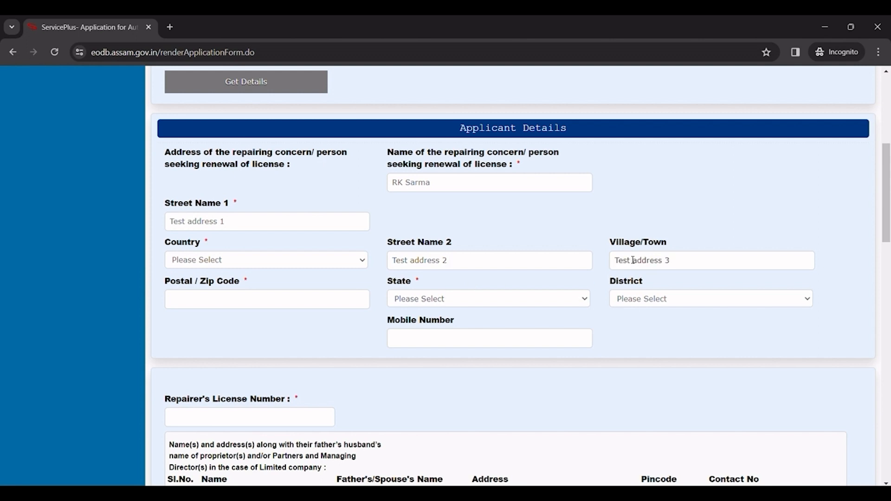
Step: Set country India, state ASSAM, district KAMRUP METRO, and enter the postal code
click(359, 261)
key(Escape)
click(430, 299)
click(446, 148)
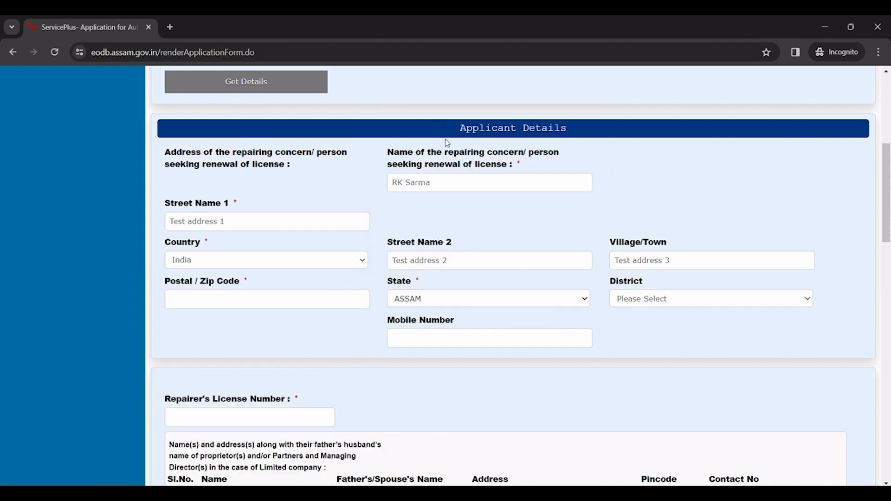
click(630, 299)
scroll(635, 276, down, 3)
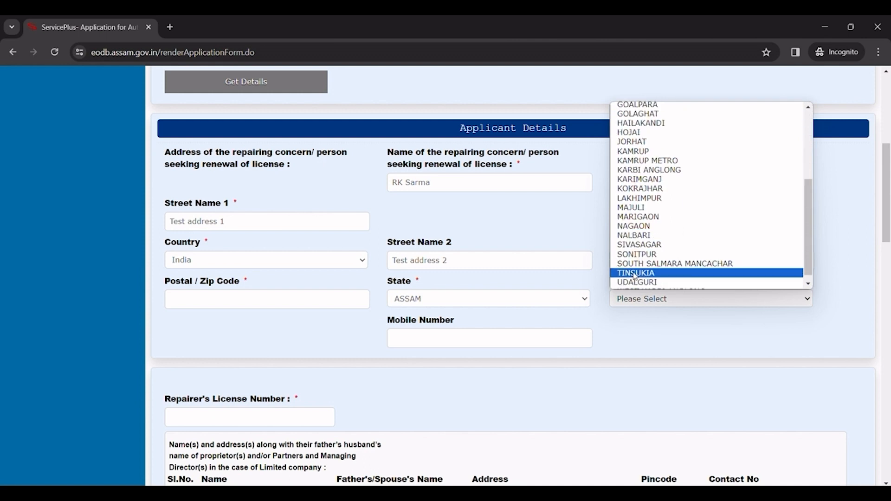
click(640, 193)
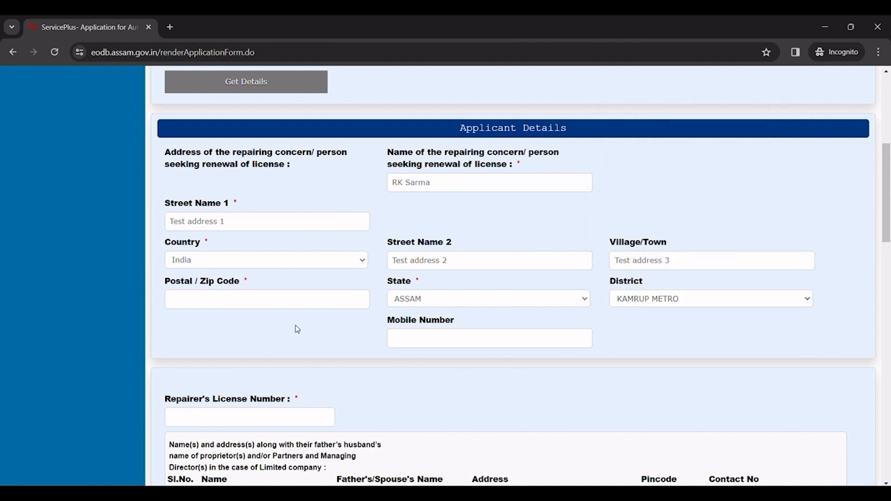
click(234, 298)
text(781006)
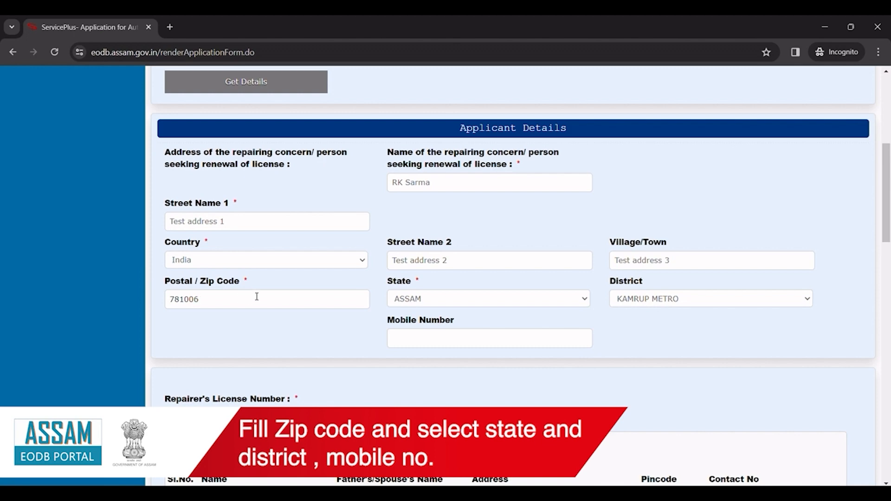
scroll(371, 295, down, 4)
click(205, 245)
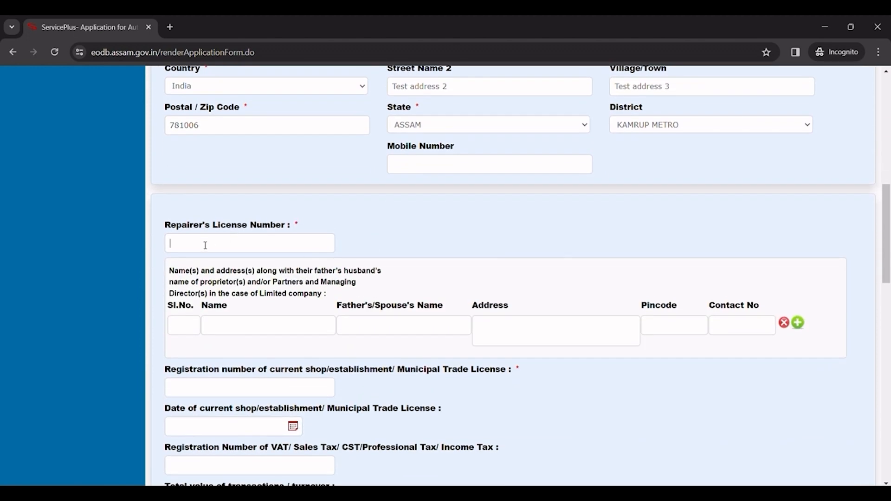
Step: Enter the repairer's licence number and trade licence registration number, with licence date 15/12/2023
text(AS/2022/0001)
scroll(341, 274, down, 3)
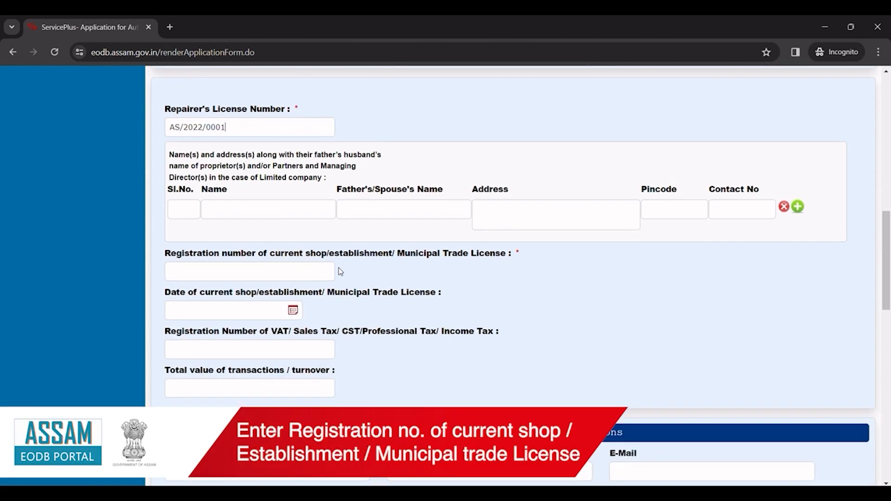
drag(162, 254, 513, 260)
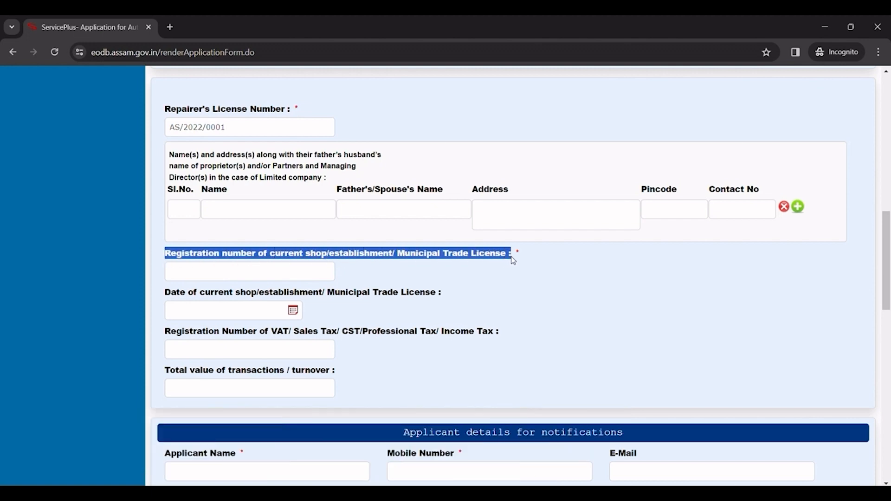
click(205, 270)
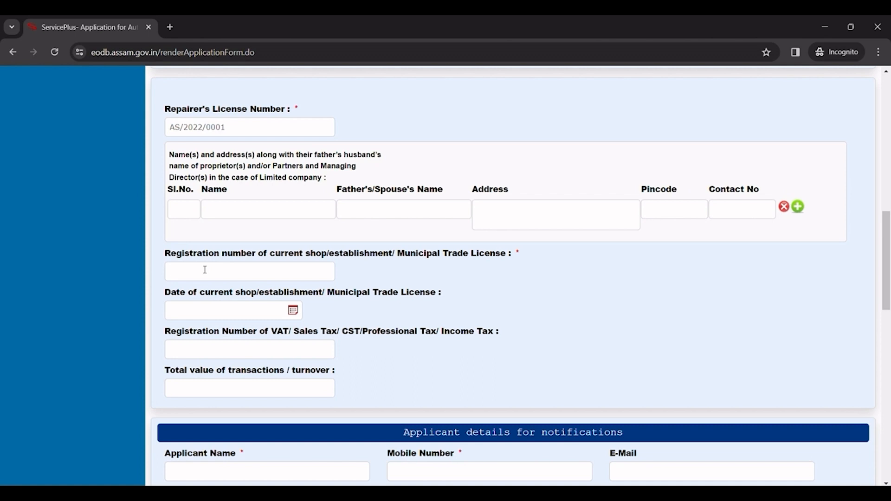
text(LI)
text(C/2022/2132133)
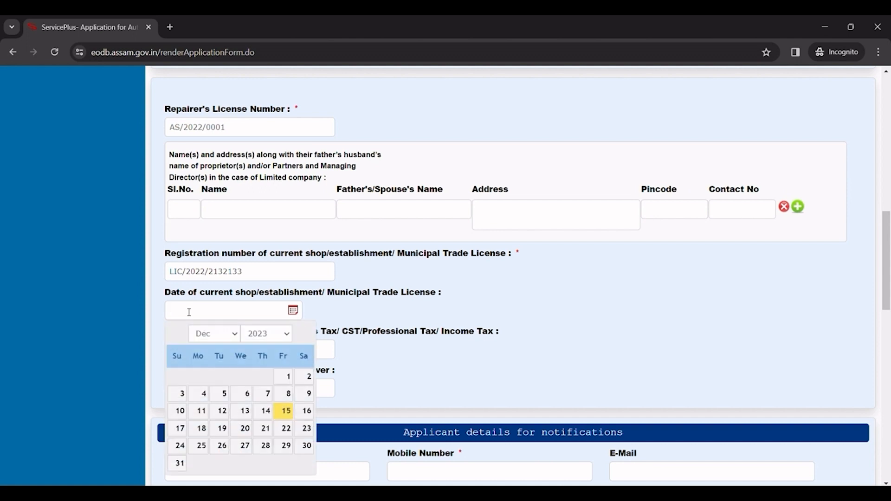
click(284, 415)
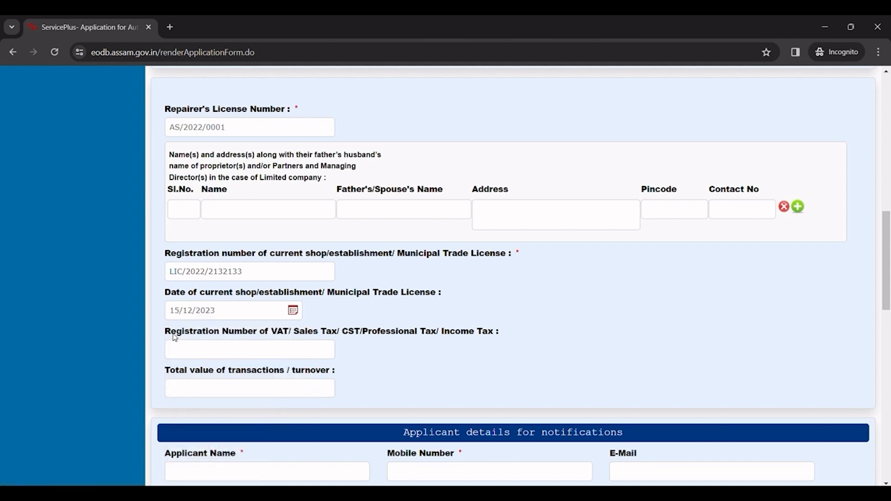
scroll(443, 348, down, 2)
scroll(442, 347, down, 2)
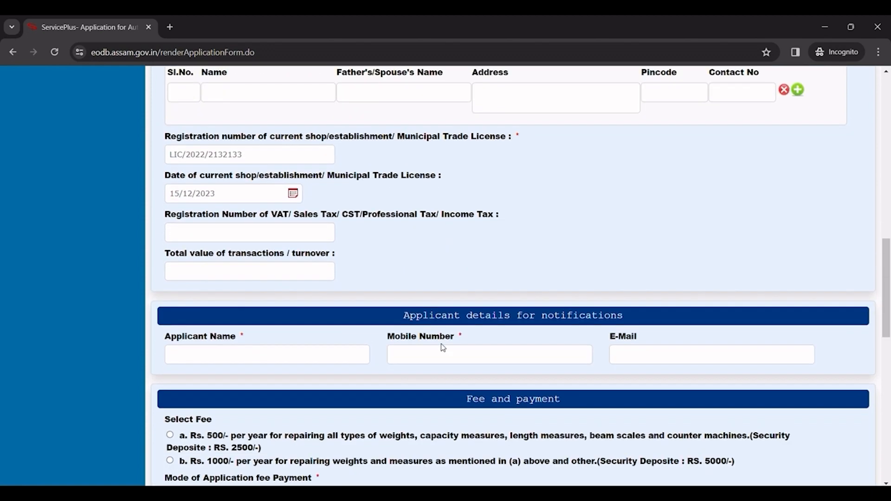
Step: Enter the notification name and mobile, choose the Rs. 500/- per year fee and Online/EGRAS Payment
click(199, 290)
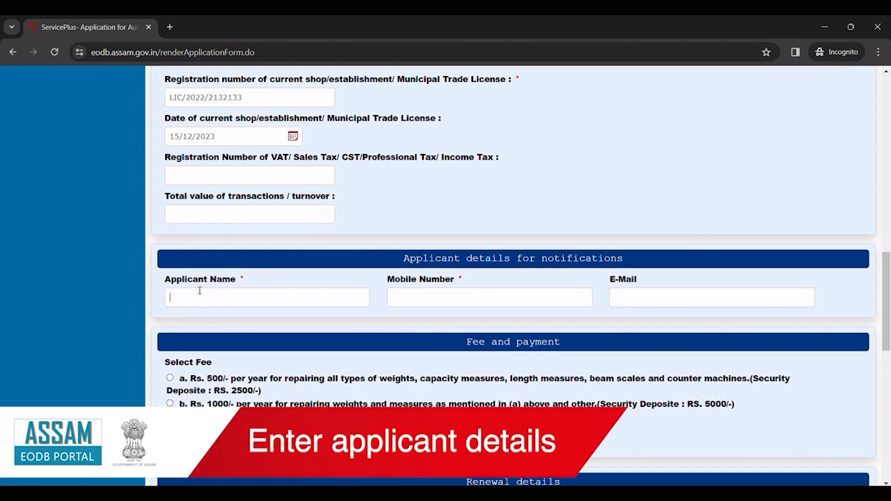
text(R. K. Sarma)
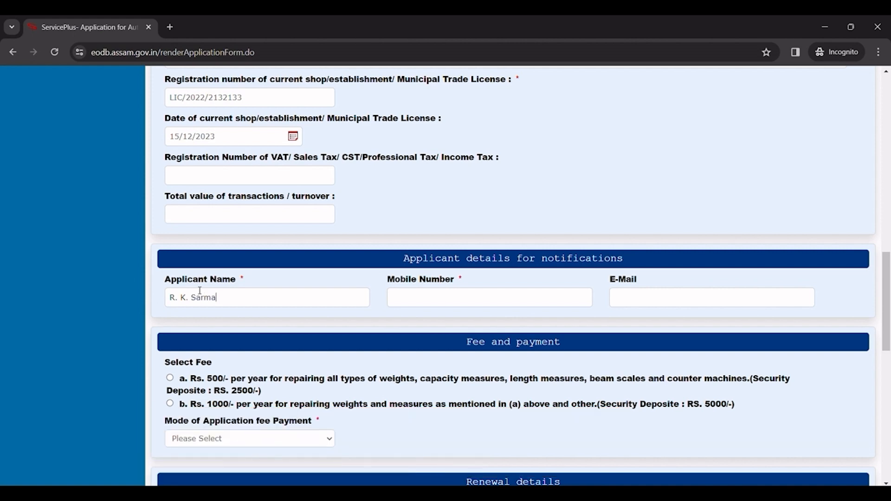
text(9999999999)
scroll(204, 294, down, 3)
click(171, 204)
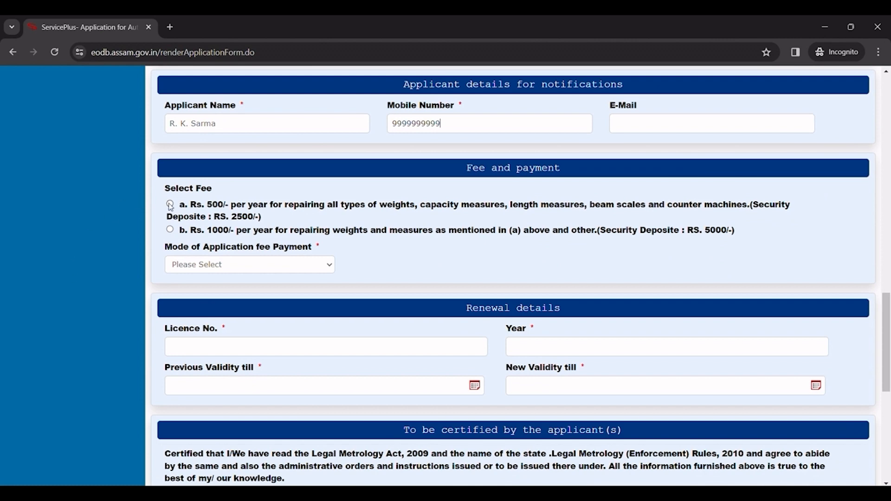
click(219, 265)
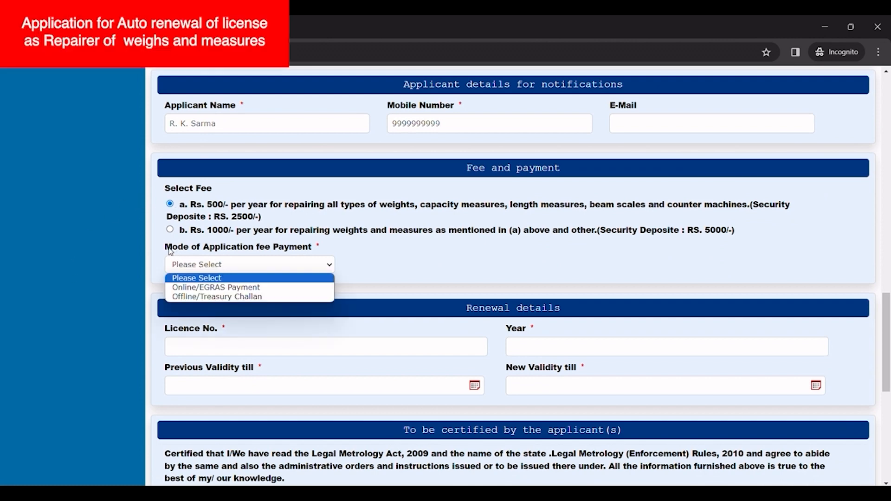
drag(167, 249, 315, 254)
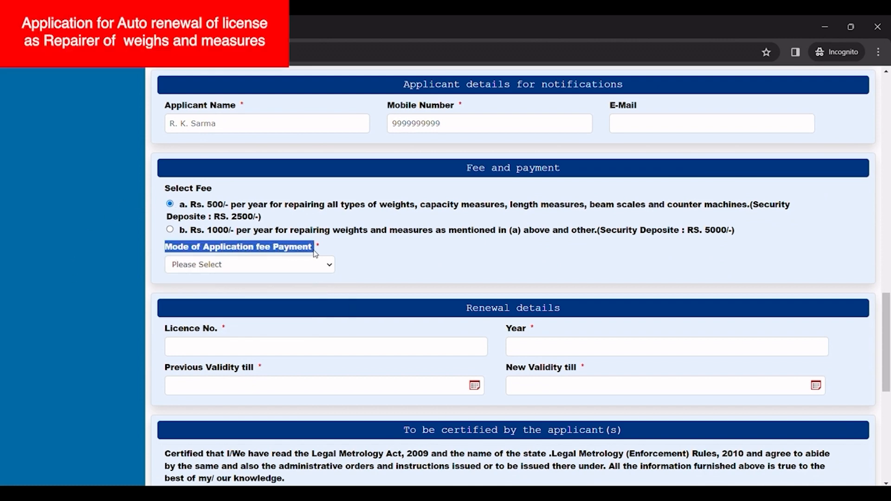
click(233, 271)
click(218, 287)
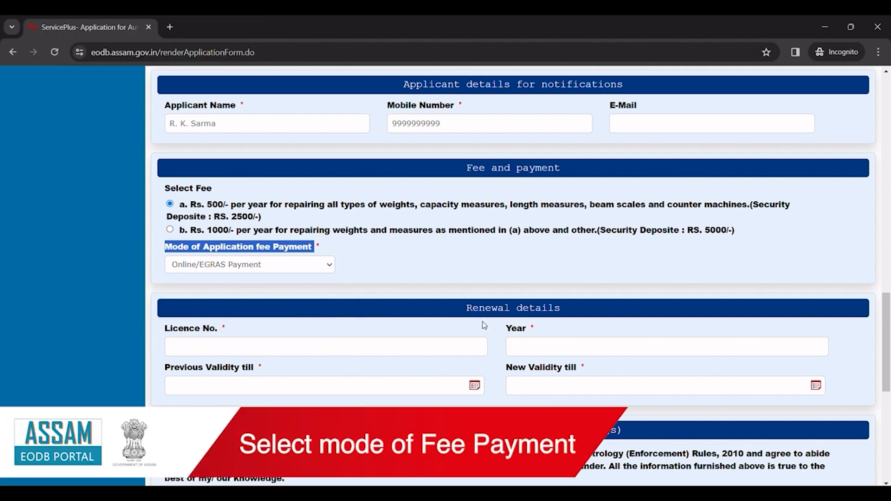
drag(465, 308, 574, 304)
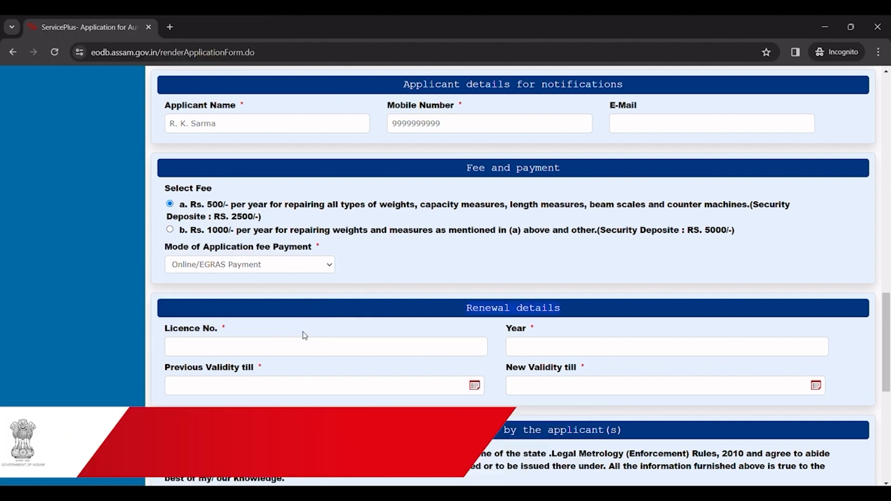
Step: Enter the renewal licence number and the year 2022
click(272, 342)
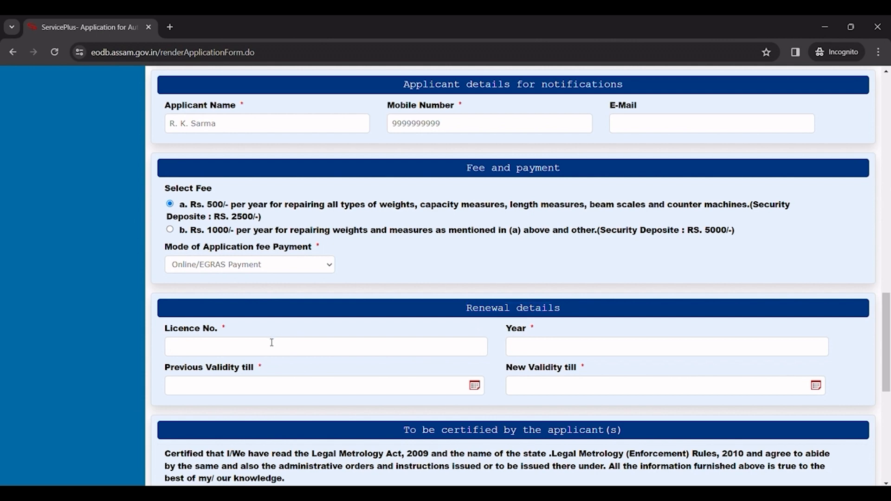
text(AS/2022/)
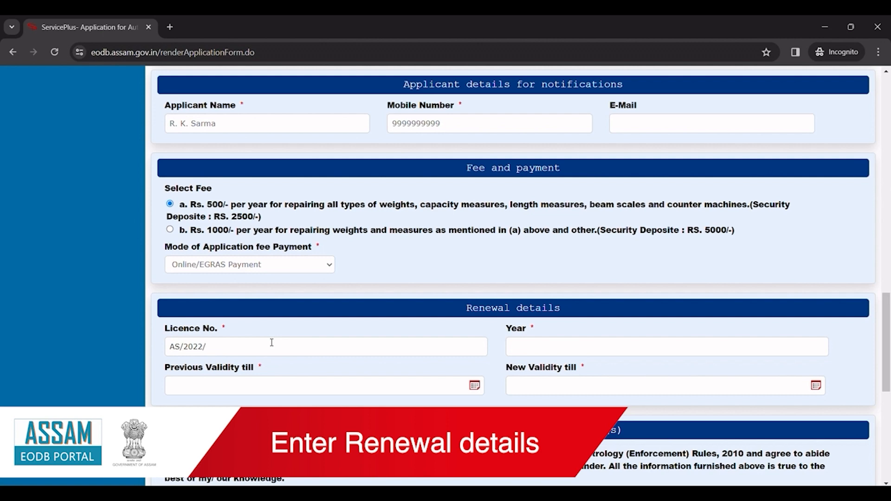
text(001)
click(513, 347)
text(2022)
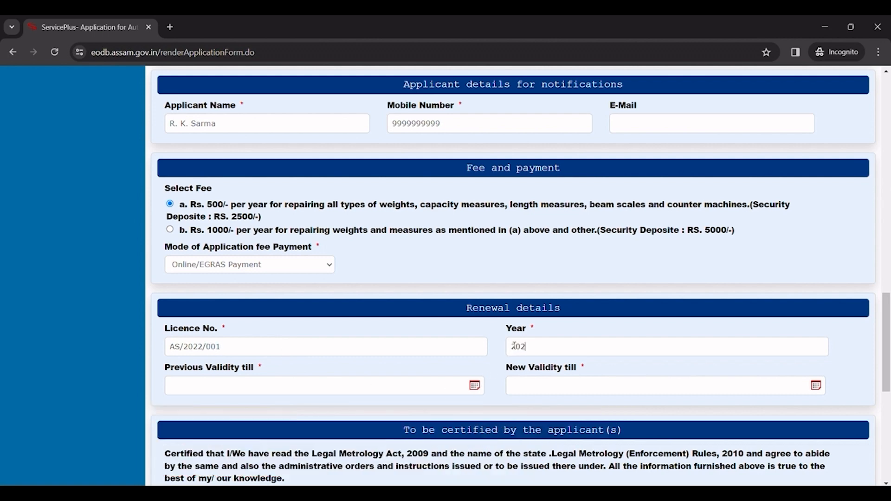
Step: Set Previous Validity till to 20/12/2022, giving a new validity of 19/12/2023
click(201, 384)
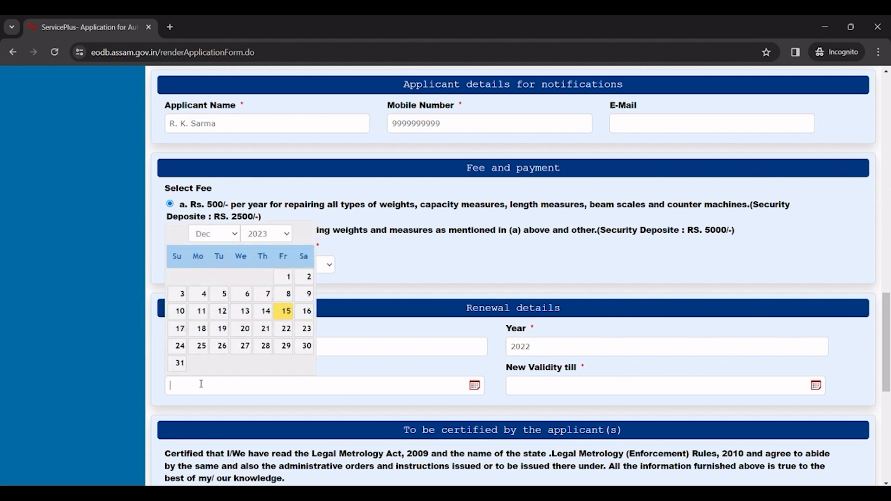
click(272, 234)
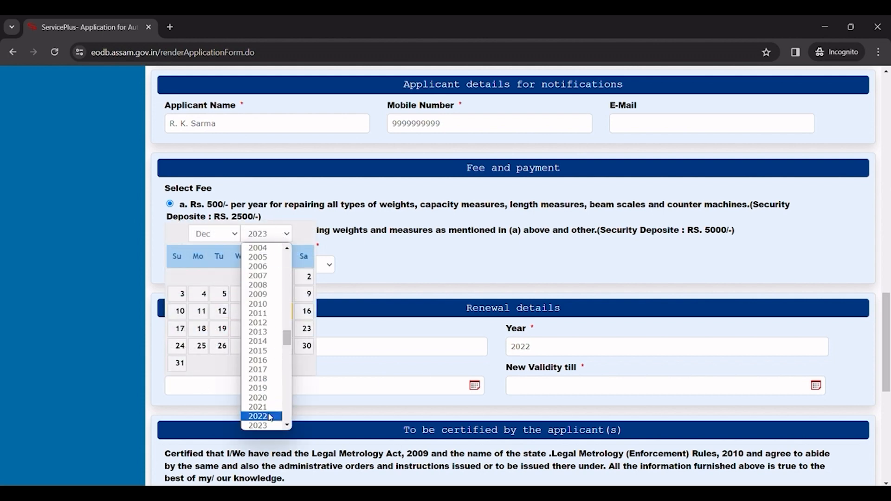
click(270, 417)
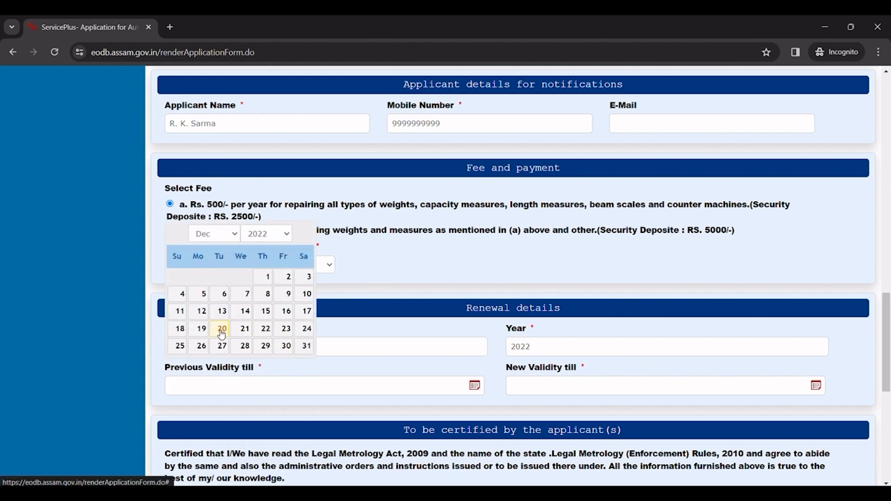
click(241, 346)
scroll(459, 392, down, 15)
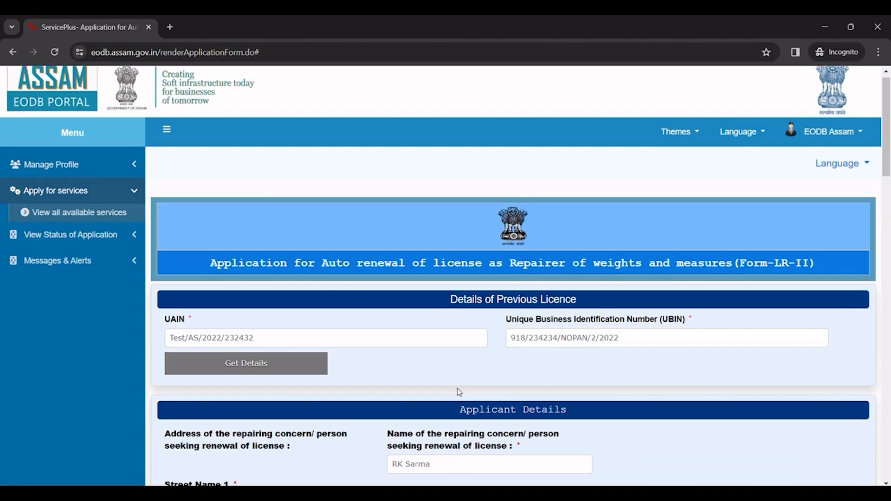
scroll(459, 392, down, 7)
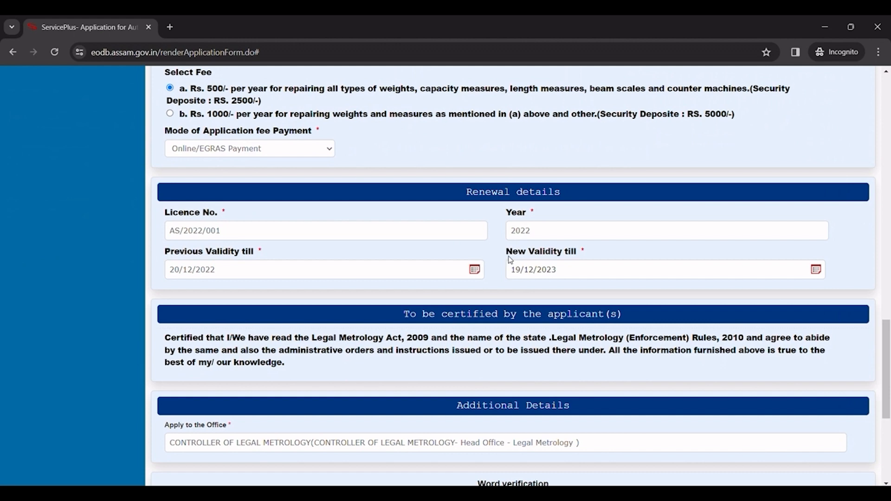
drag(510, 260, 576, 258)
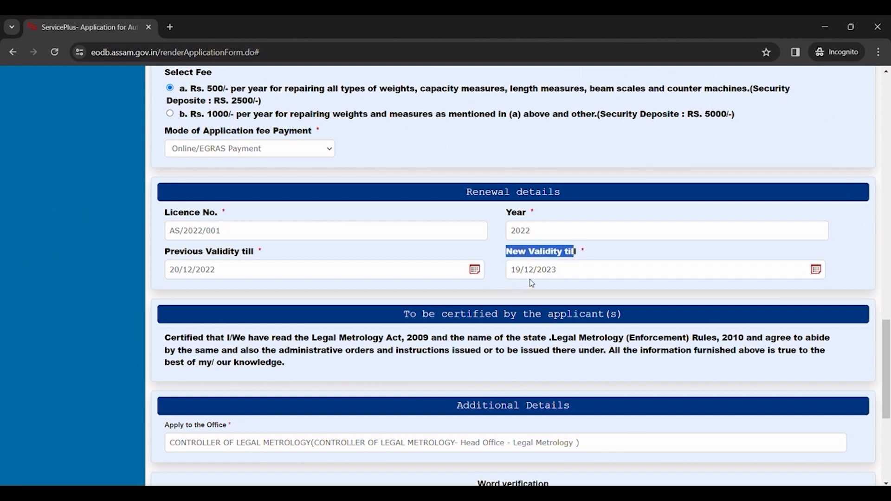
click(503, 304)
Step: Fill in the displayed word-verification code and submit the renewal form
scroll(504, 306, down, 4)
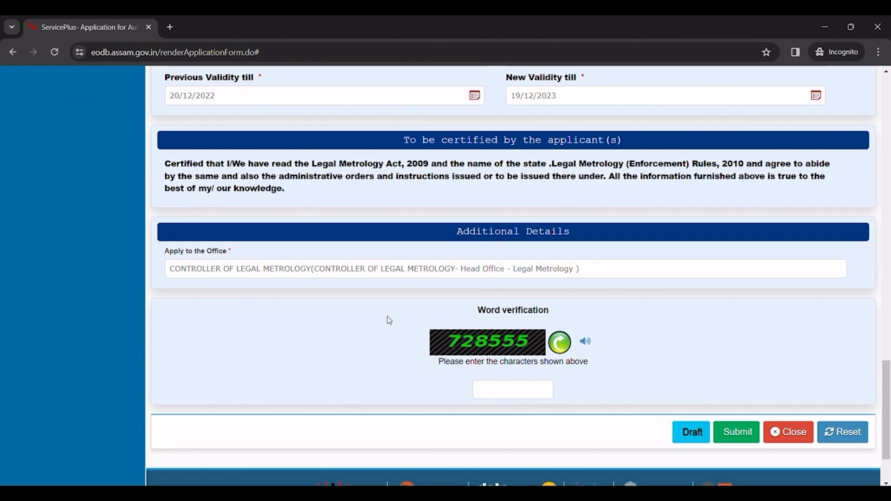
text(728555)
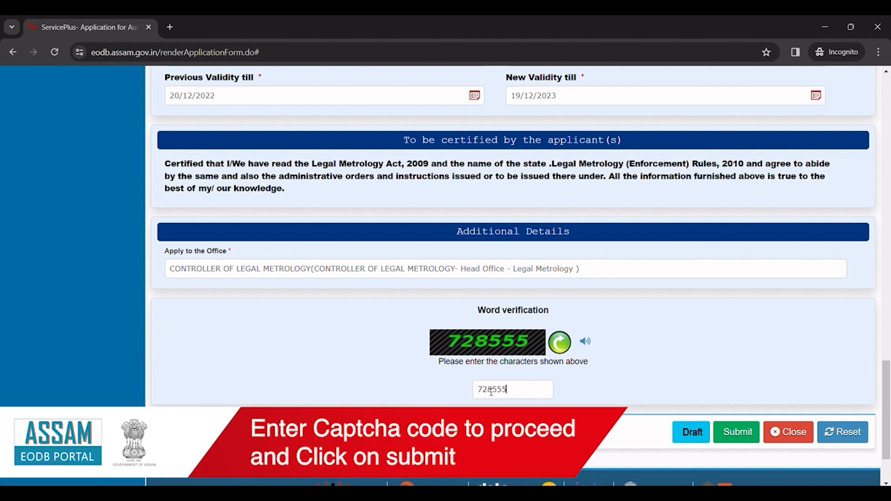
click(735, 437)
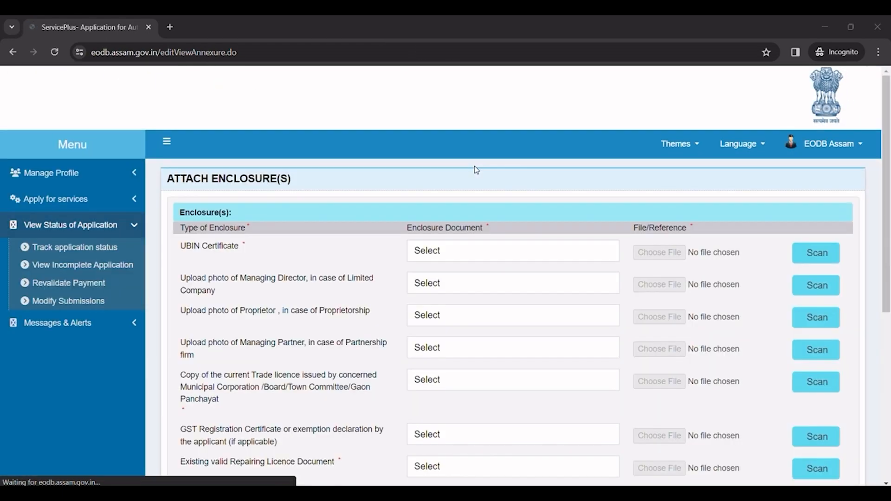
Step: Attach Sample pdf.pdf as the UBIN certificate copy and the trade licence copy
scroll(475, 167, down, 3)
click(451, 138)
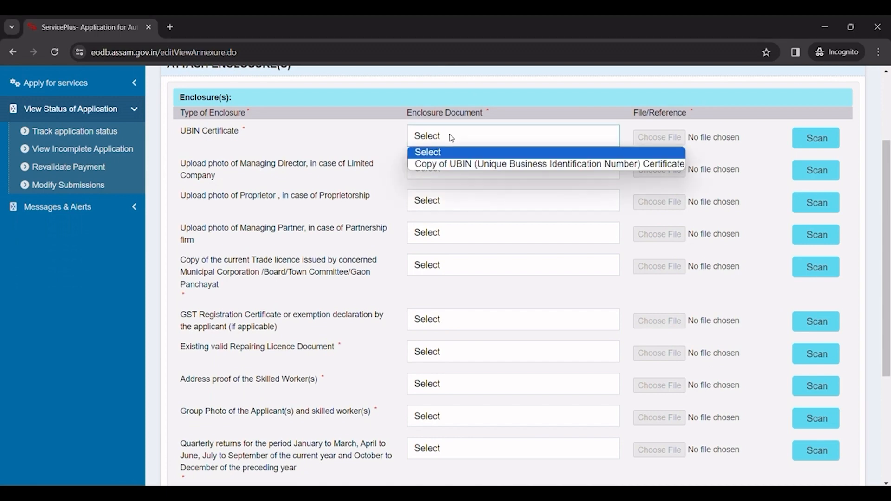
click(454, 162)
click(653, 139)
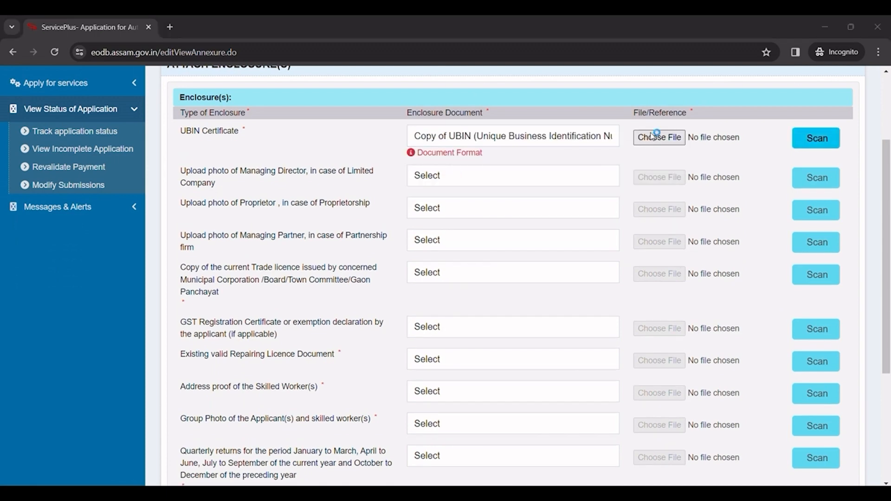
double_click(184, 222)
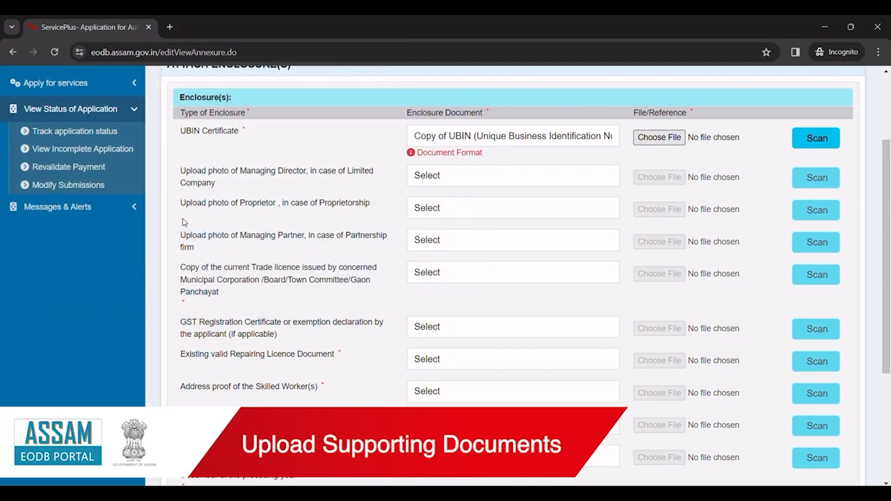
scroll(394, 225, down, 1)
click(418, 215)
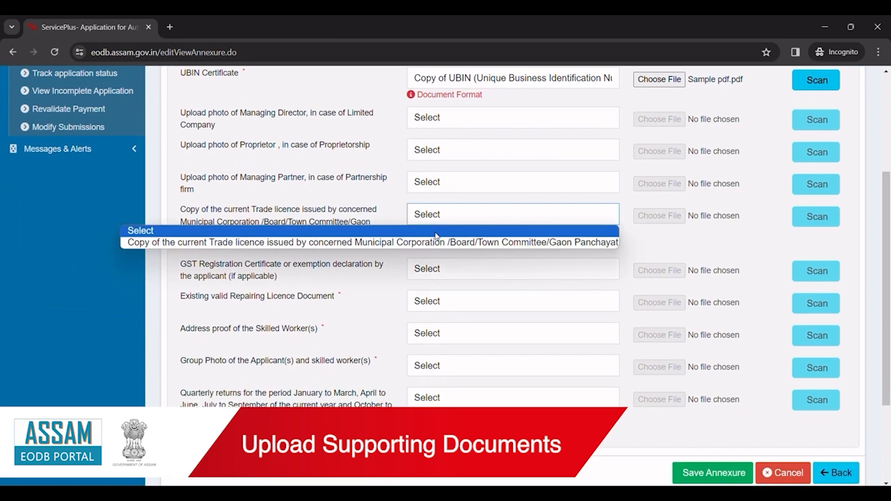
click(417, 241)
click(653, 221)
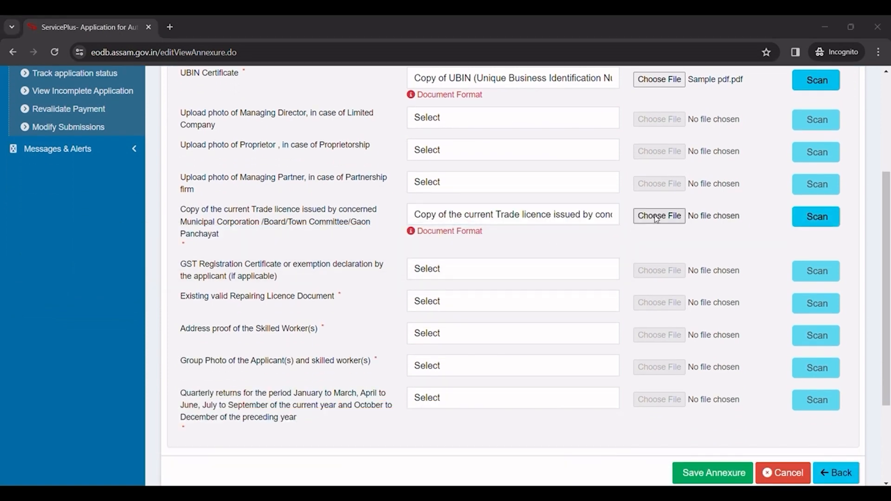
click(222, 205)
click(348, 275)
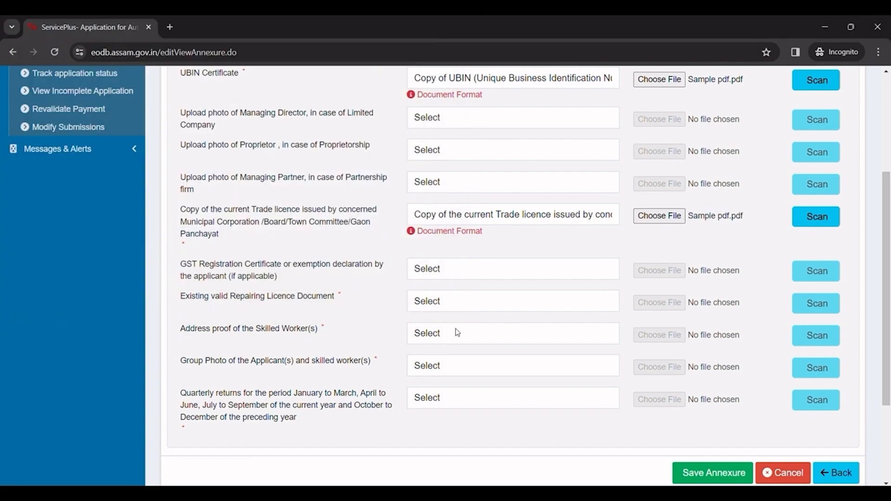
Step: Attach Sample pdf.pdf as the existing repairing licence and the skilled workers' address proof
scroll(487, 340, down, 1)
click(446, 248)
click(446, 271)
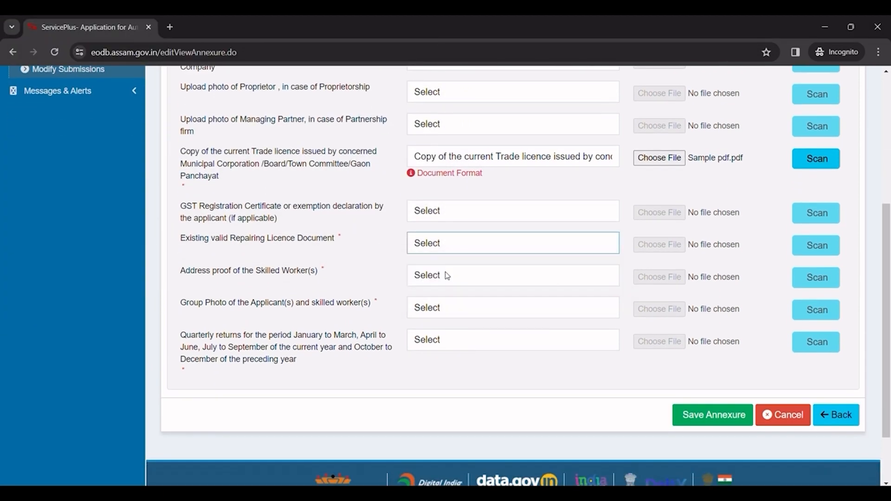
click(659, 244)
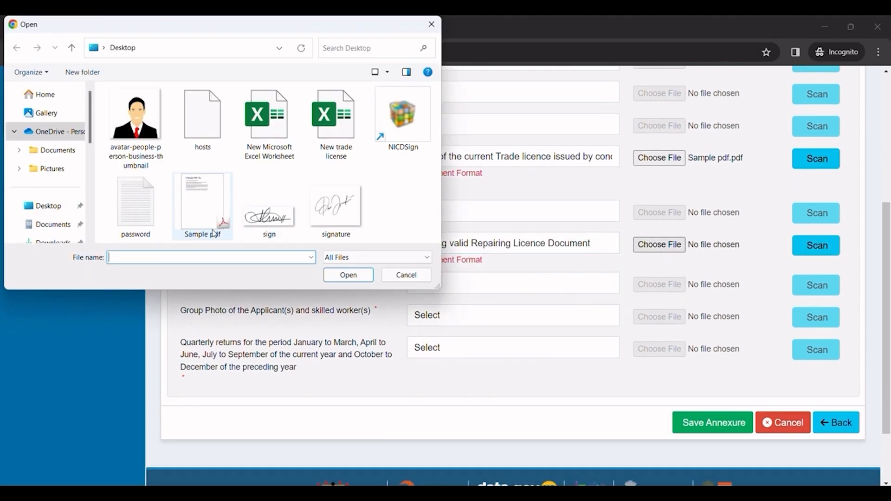
double_click(208, 231)
click(426, 289)
click(438, 311)
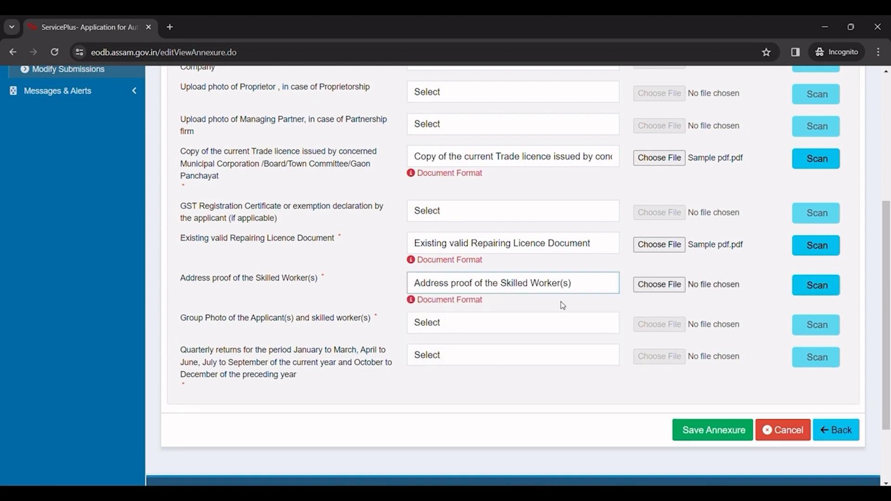
click(668, 285)
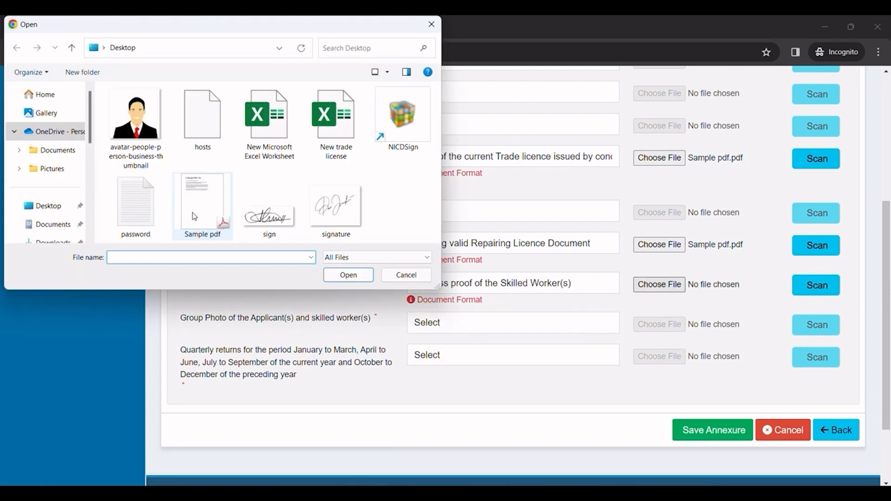
double_click(205, 218)
Step: Attach Sample pdf.pdf as the group photo and the quarterly returns
click(428, 325)
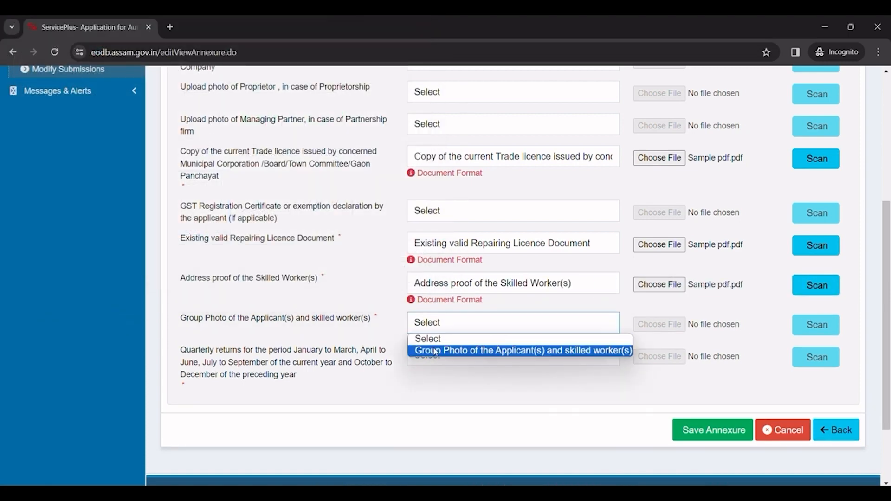
click(464, 350)
click(679, 324)
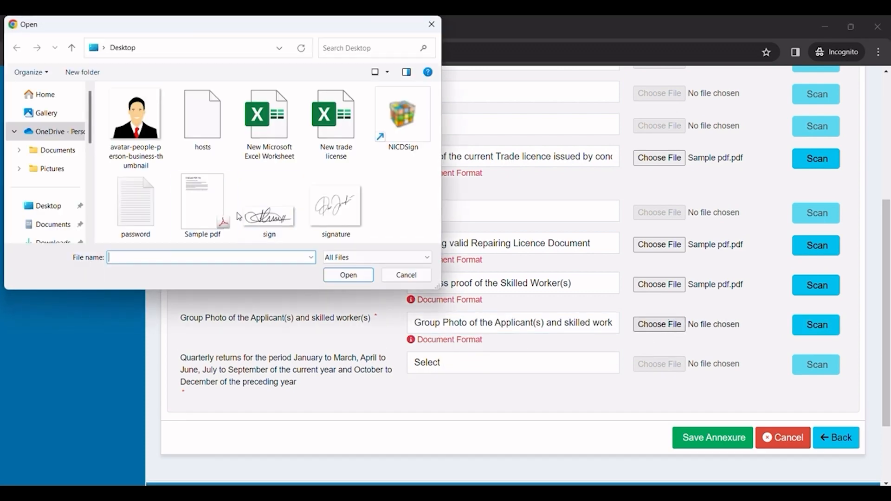
double_click(195, 214)
click(464, 368)
click(460, 391)
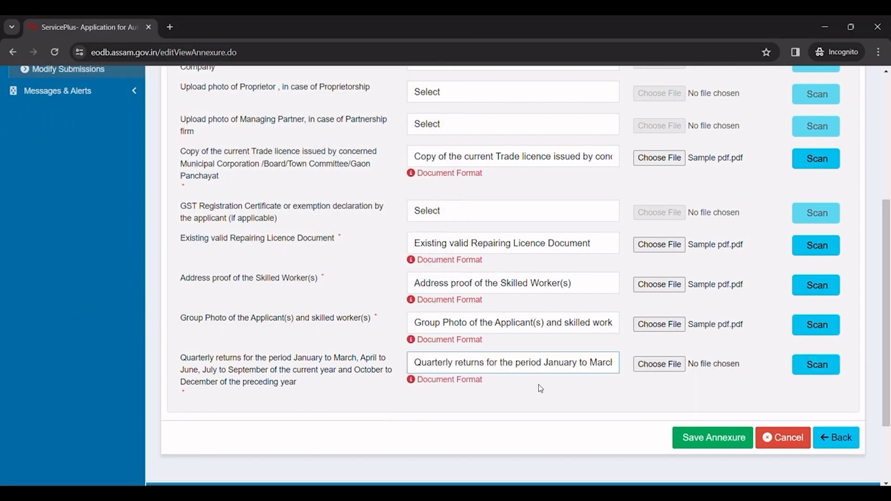
click(648, 365)
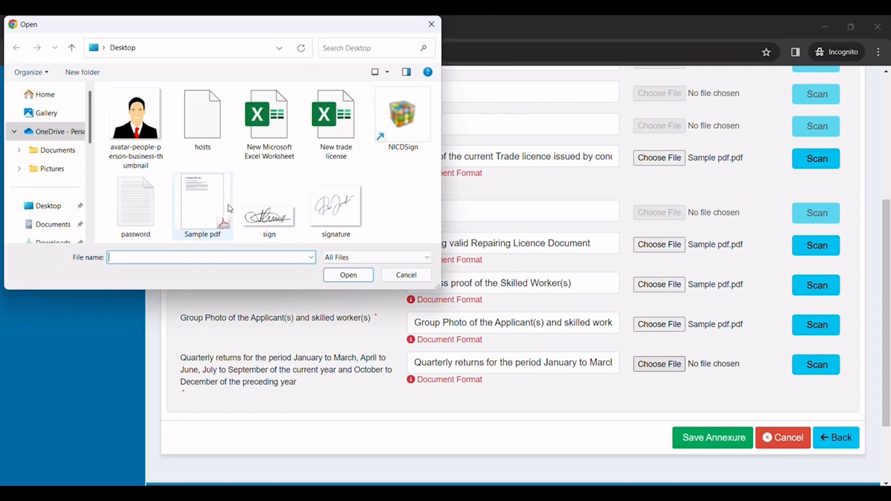
double_click(197, 204)
scroll(695, 344, down, 2)
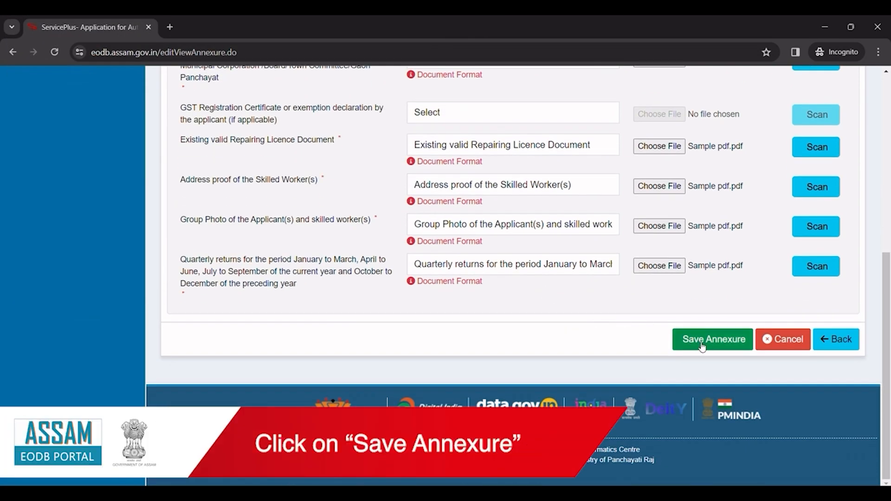
Step: Save the six annexures and review the resulting application preview
click(711, 347)
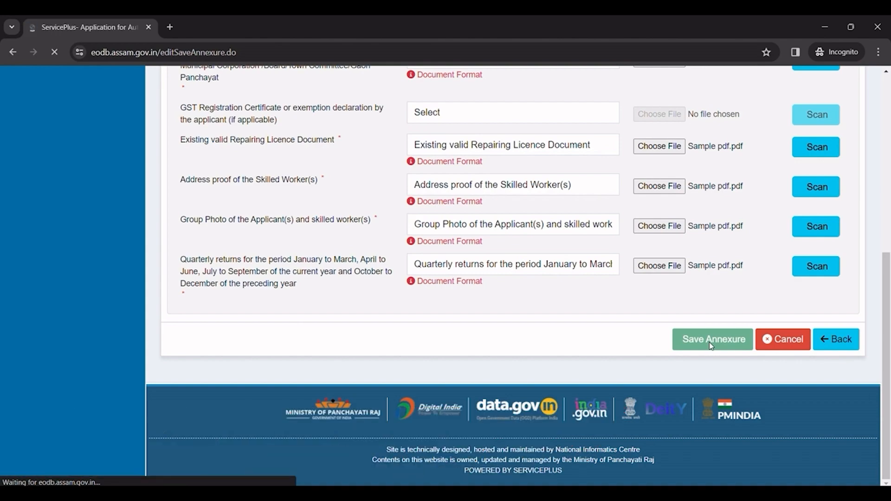
scroll(712, 346, down, 10)
scroll(579, 287, up, 1)
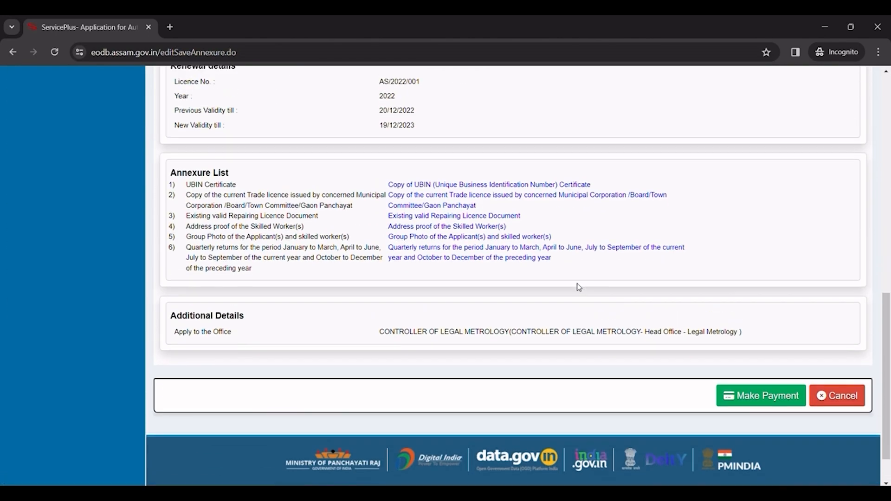
scroll(579, 287, up, 15)
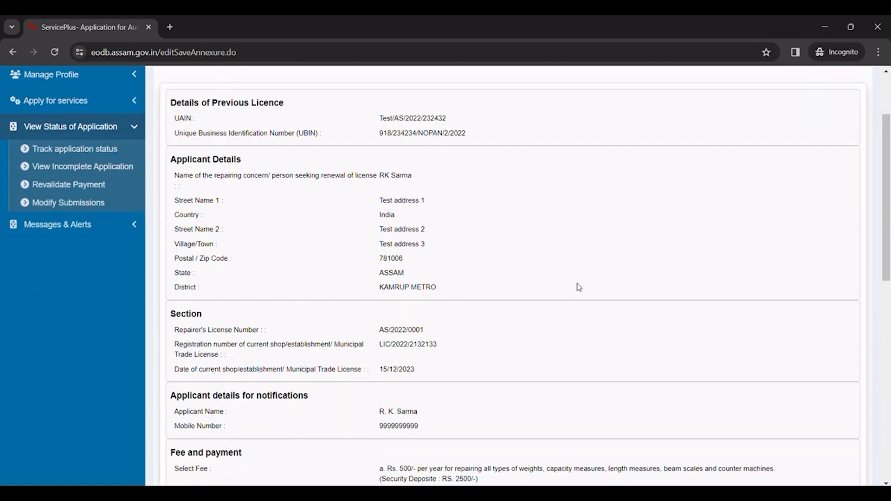
scroll(580, 287, down, 10)
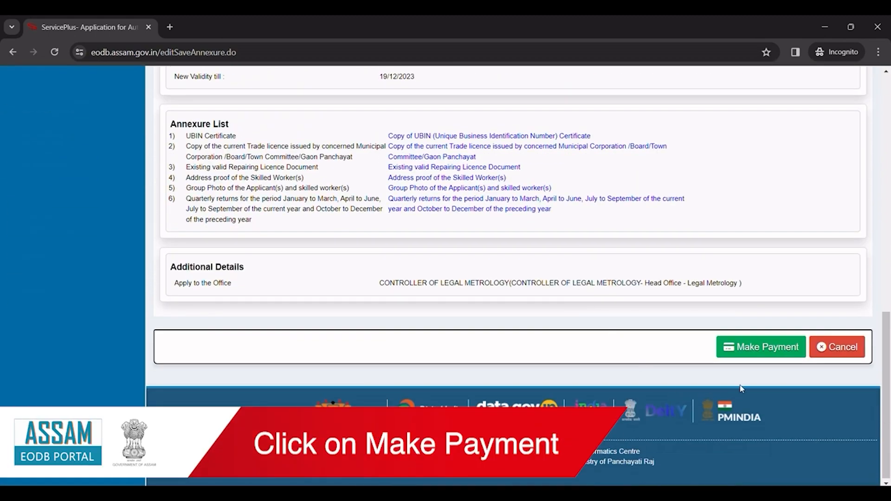
Step: Go to payment, reaching EGRAS Assam payment details with Rs. 3000.0 due
click(764, 353)
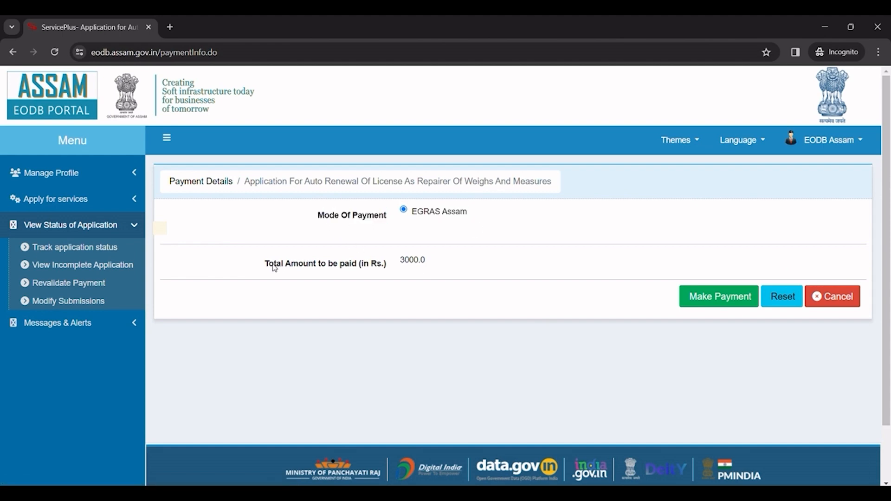
click(448, 275)
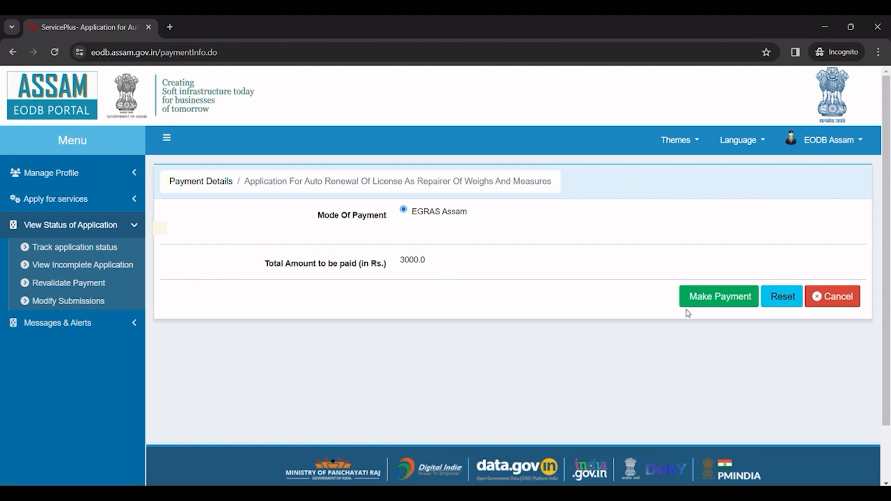